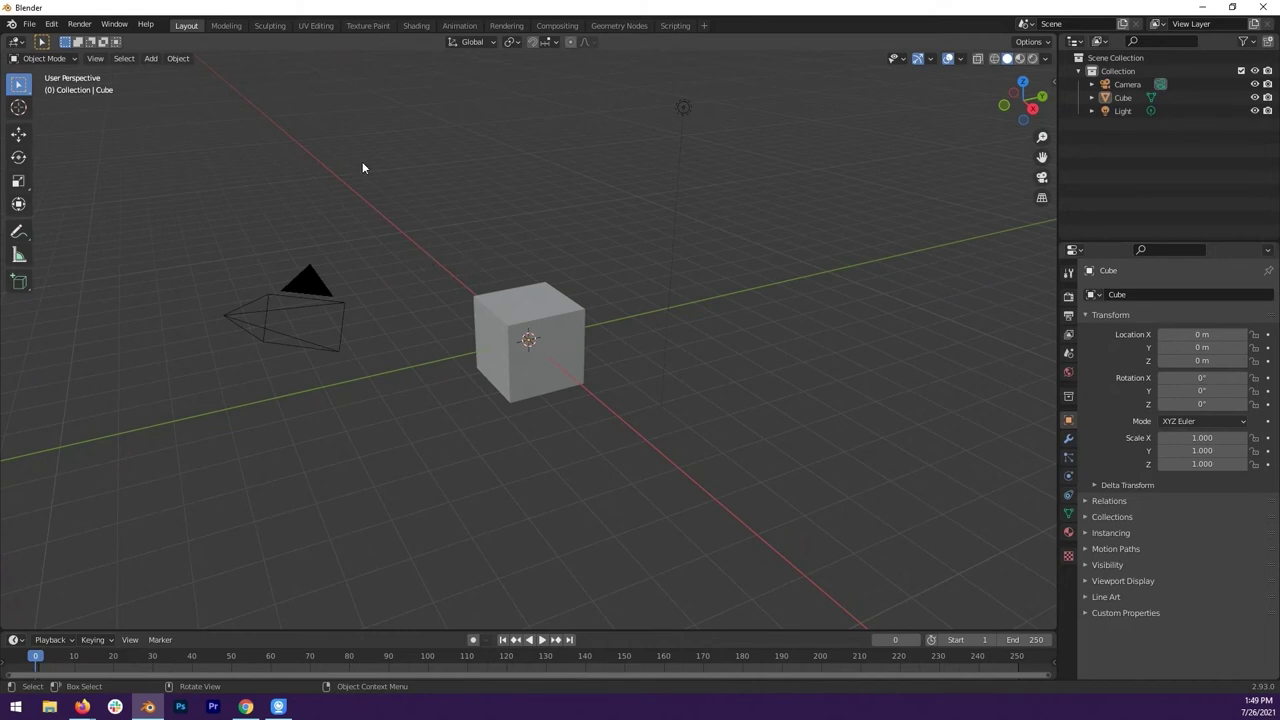
# - Delete the default camera, cube and light from the scene
pyautogui.moveTo(230, 105); pyautogui.dragTo(377, 296, button='middle')
pyautogui.click(340, 305)
pyautogui.click(693, 102)
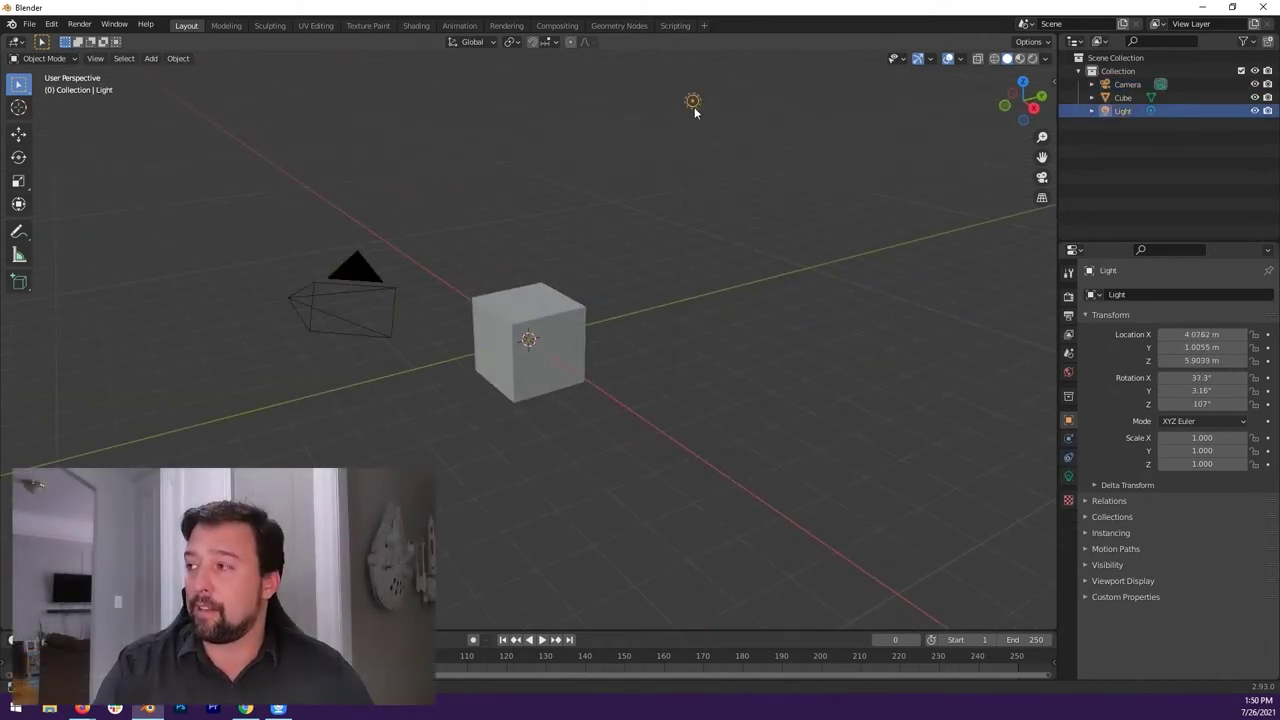
pyautogui.moveTo(706, 272); pyautogui.dragTo(691, 277, button='middle')
pyautogui.moveTo(158, 80); pyautogui.dragTo(802, 512)
pyautogui.rightClick(538, 307)
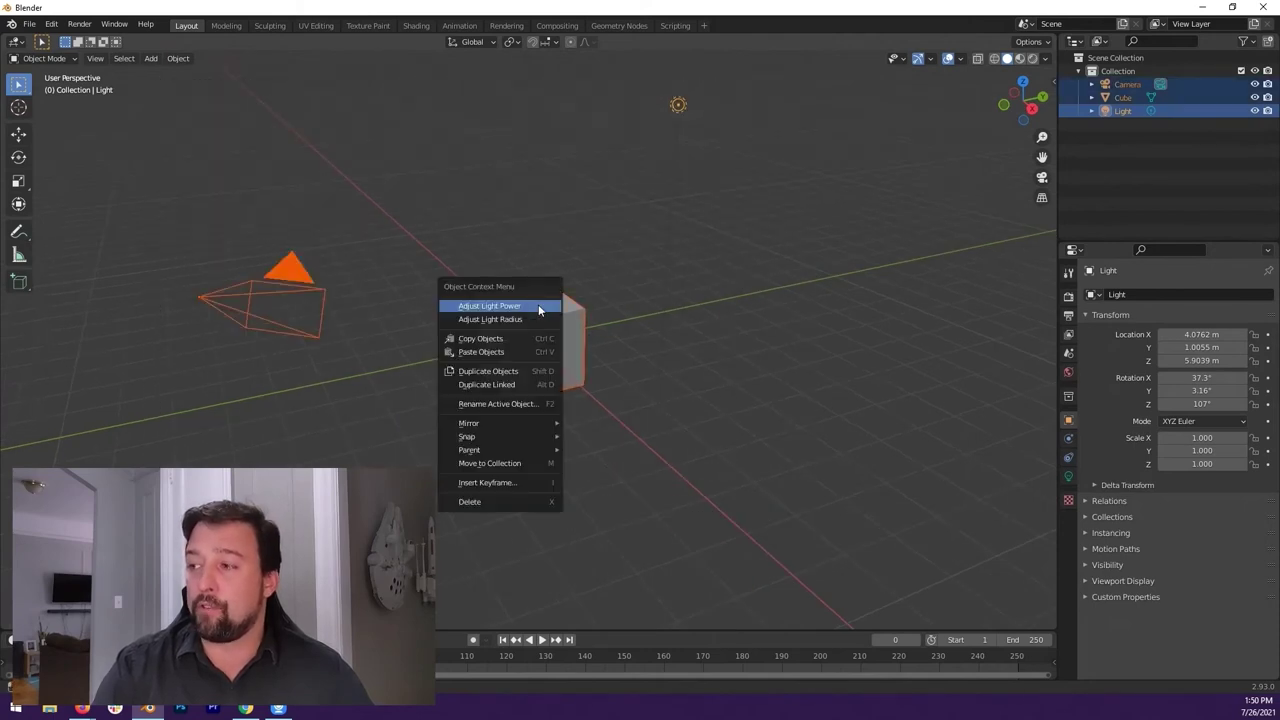
pyautogui.rightClick(532, 316)
pyautogui.rightClick(524, 414)
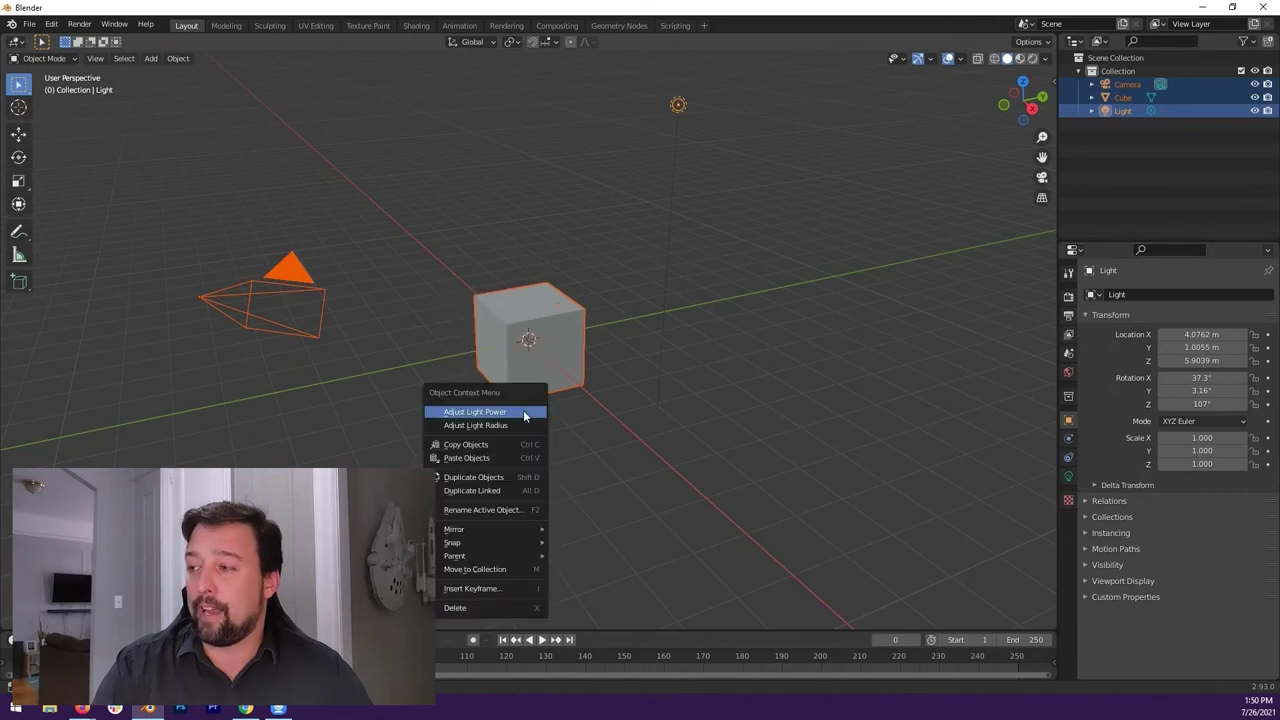
pyautogui.click(509, 608)
pyautogui.moveTo(522, 430)
pyautogui.mouseDown(button='middle')
pyautogui.moveTo(508, 423)
pyautogui.moveTo(517, 429)
pyautogui.mouseUp(button='middle')
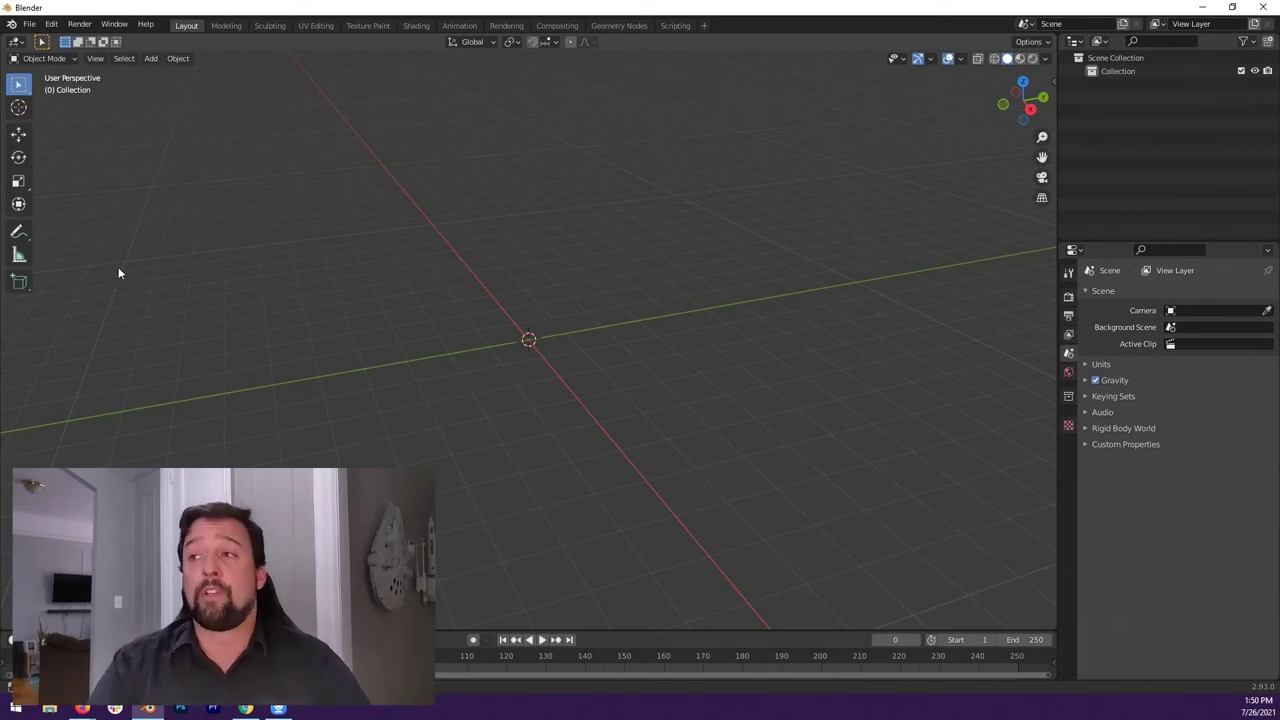
# - Add a plane mesh at the scene origin
pyautogui.click(151, 60)
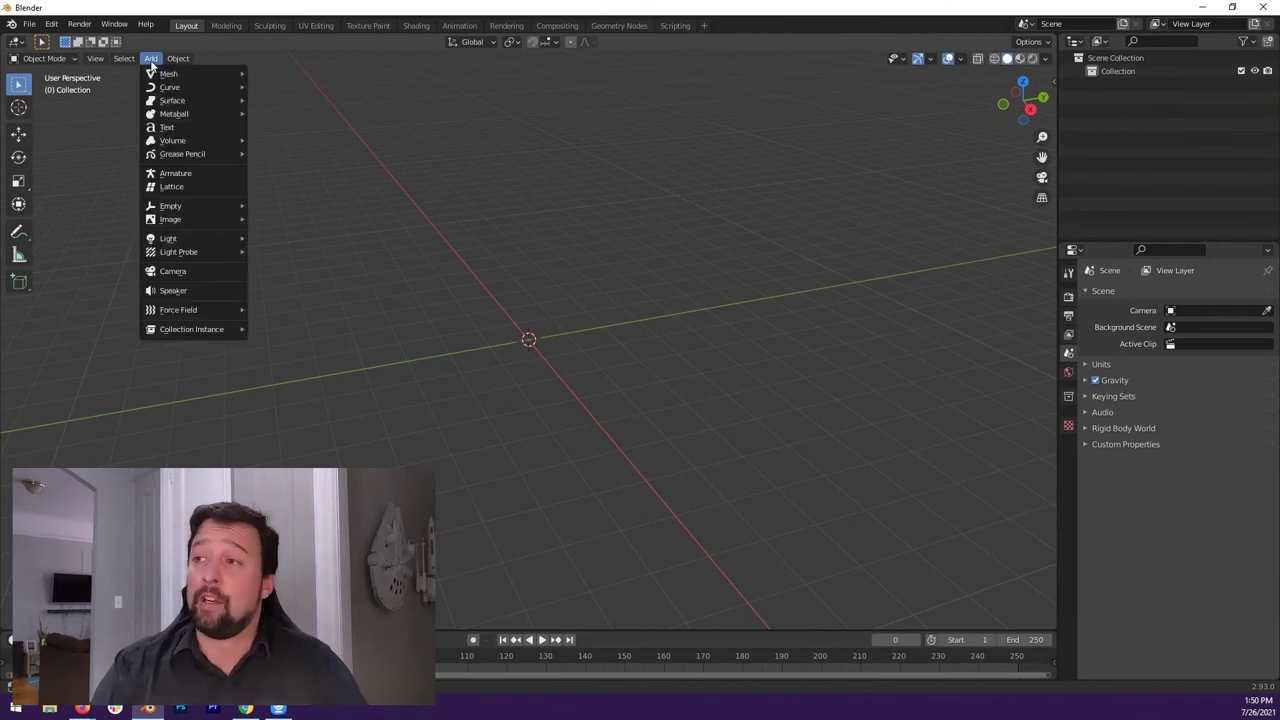
pyautogui.moveTo(185, 74)
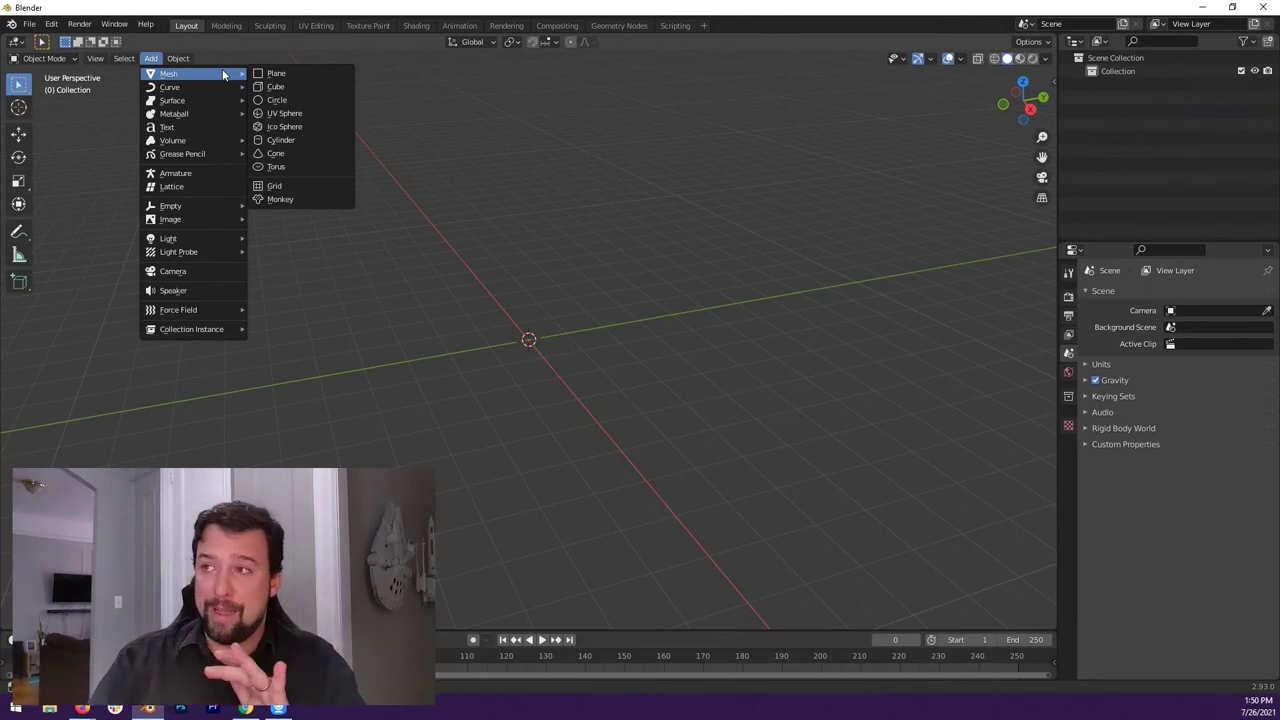
pyautogui.click(293, 73)
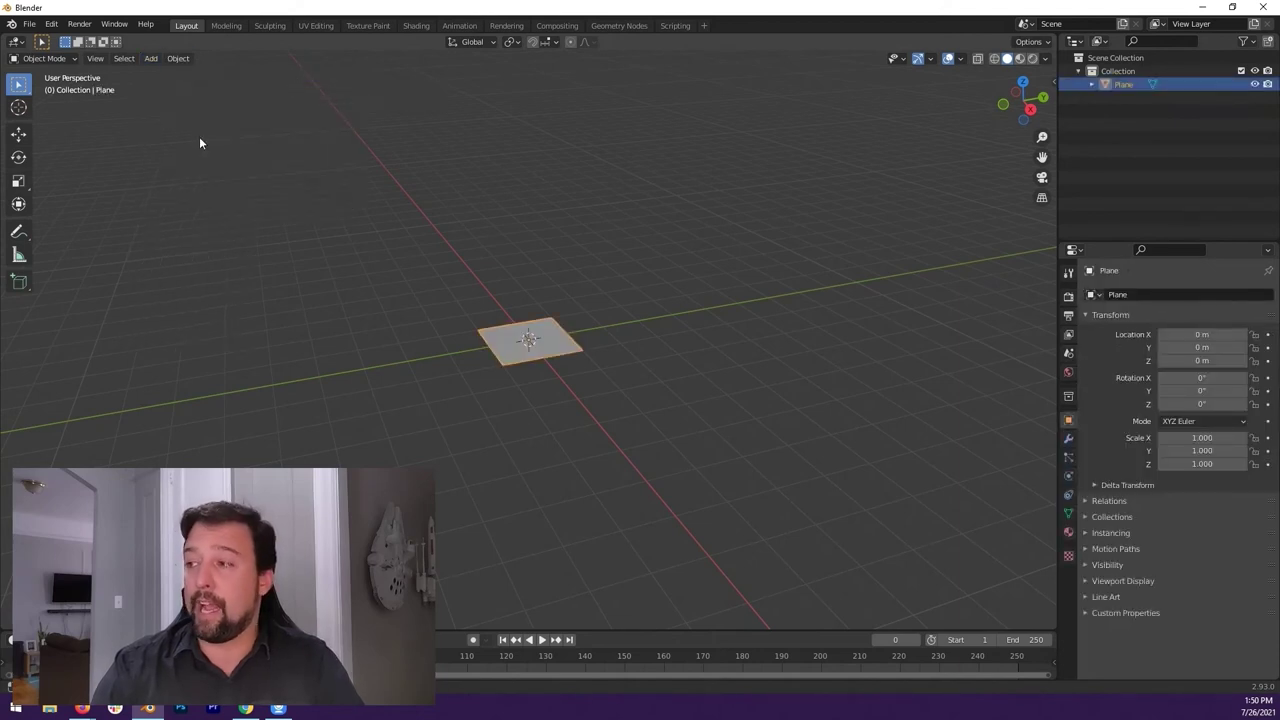
pyautogui.scroll(6, 610, 408)
pyautogui.moveTo(606, 406); pyautogui.dragTo(574, 425, button='middle')
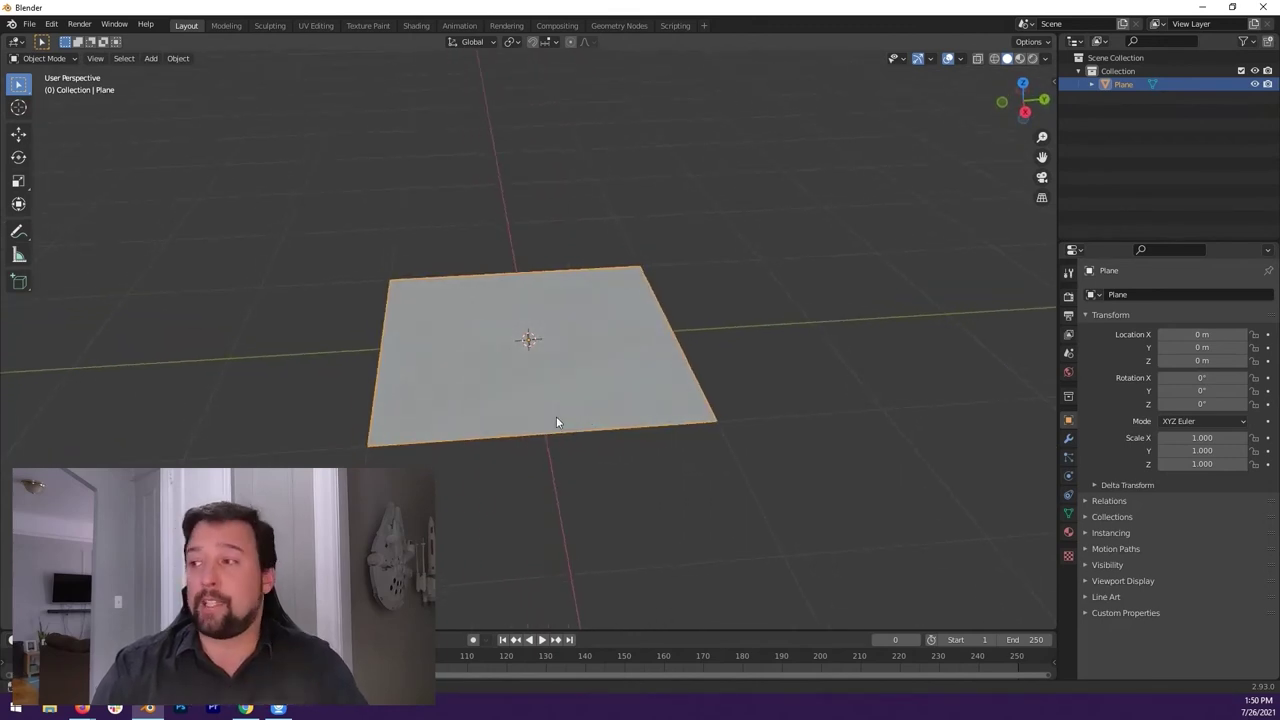
pyautogui.moveTo(600, 320)
pyautogui.mouseDown(button='middle')
pyautogui.moveTo(571, 389)
pyautogui.moveTo(587, 389)
pyautogui.moveTo(600, 296)
pyautogui.mouseUp(button='middle')
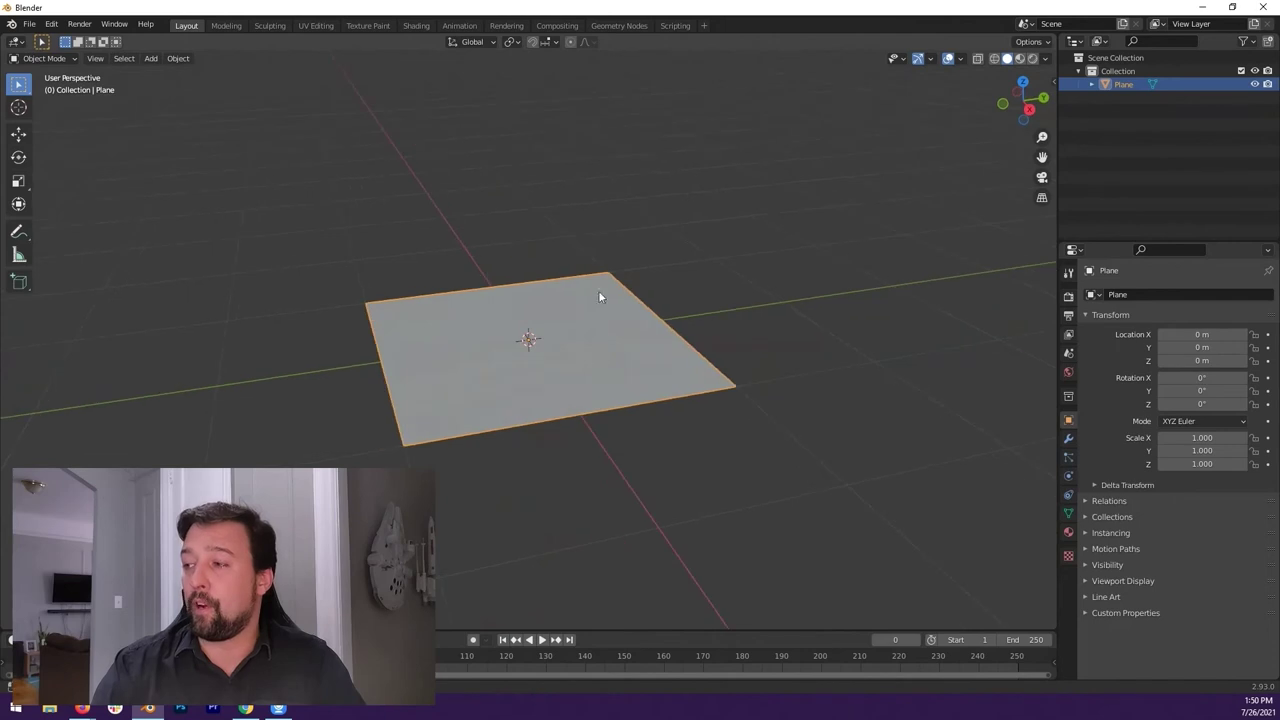
# - Add a cube mesh at the origin, on the plane's centre
pyautogui.click(152, 63)
pyautogui.moveTo(160, 73)
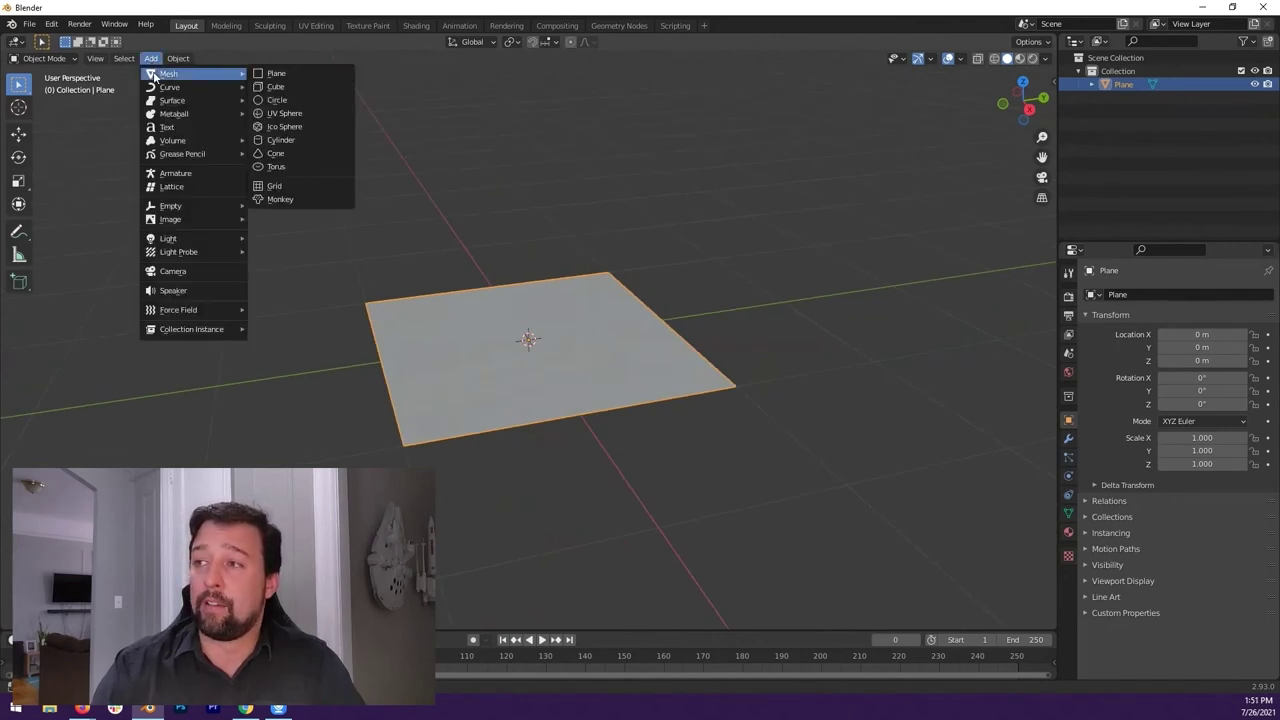
pyautogui.click(275, 87)
pyautogui.moveTo(530, 260); pyautogui.dragTo(558, 301, button='middle')
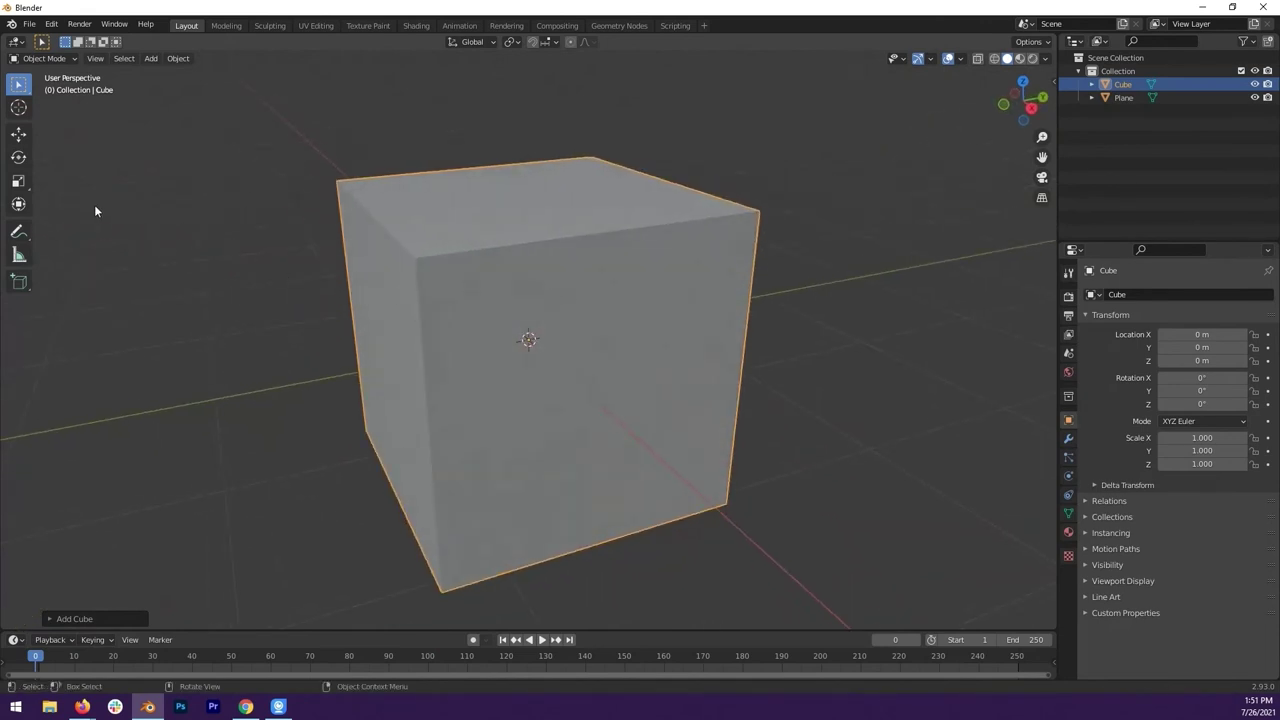
# - Scale the cube down to a small box of about 0.54 in X, 0.31 in Y and 0.26 in Z
pyautogui.click(18, 182)
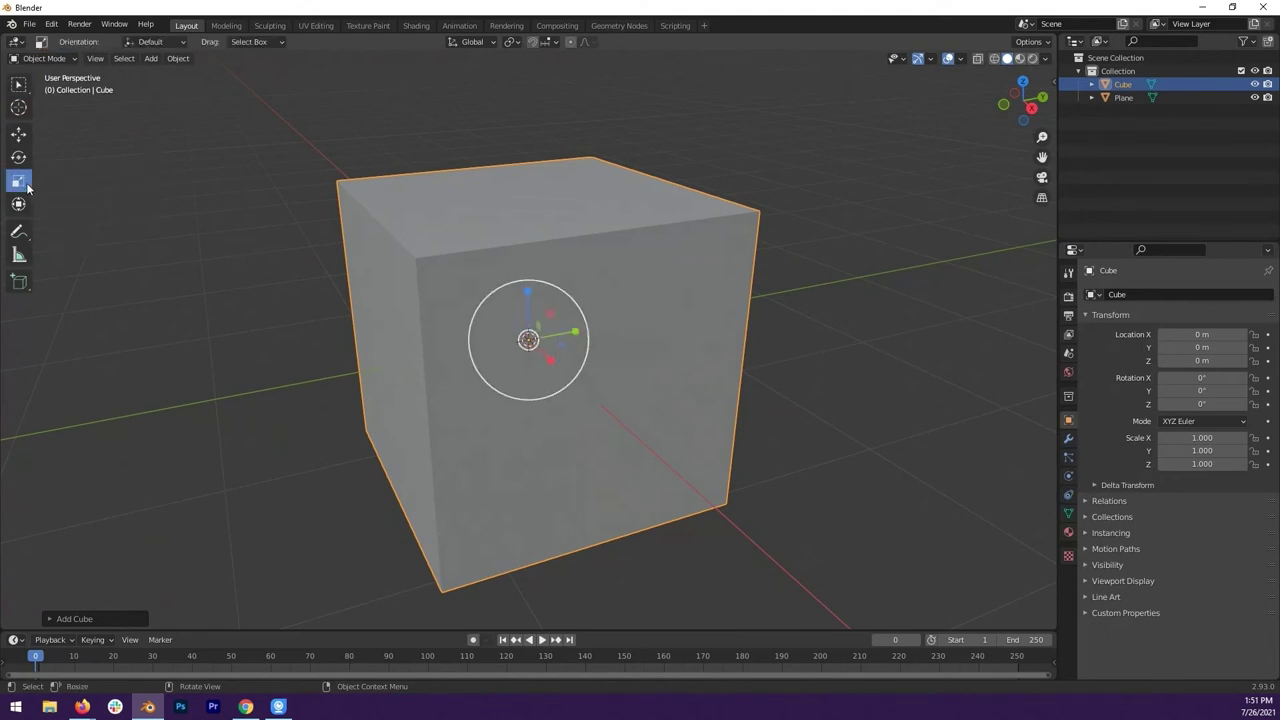
pyautogui.moveTo(574, 331); pyautogui.dragTo(548, 337)
pyautogui.moveTo(586, 366)
pyautogui.mouseDown(button='middle')
pyautogui.moveTo(631, 371)
pyautogui.moveTo(571, 348)
pyautogui.mouseUp(button='middle')
pyautogui.moveTo(571, 348); pyautogui.dragTo(545, 350)
pyautogui.moveTo(527, 292); pyautogui.dragTo(527, 333)
pyautogui.moveTo(527, 333); pyautogui.dragTo(598, 355, button='middle')
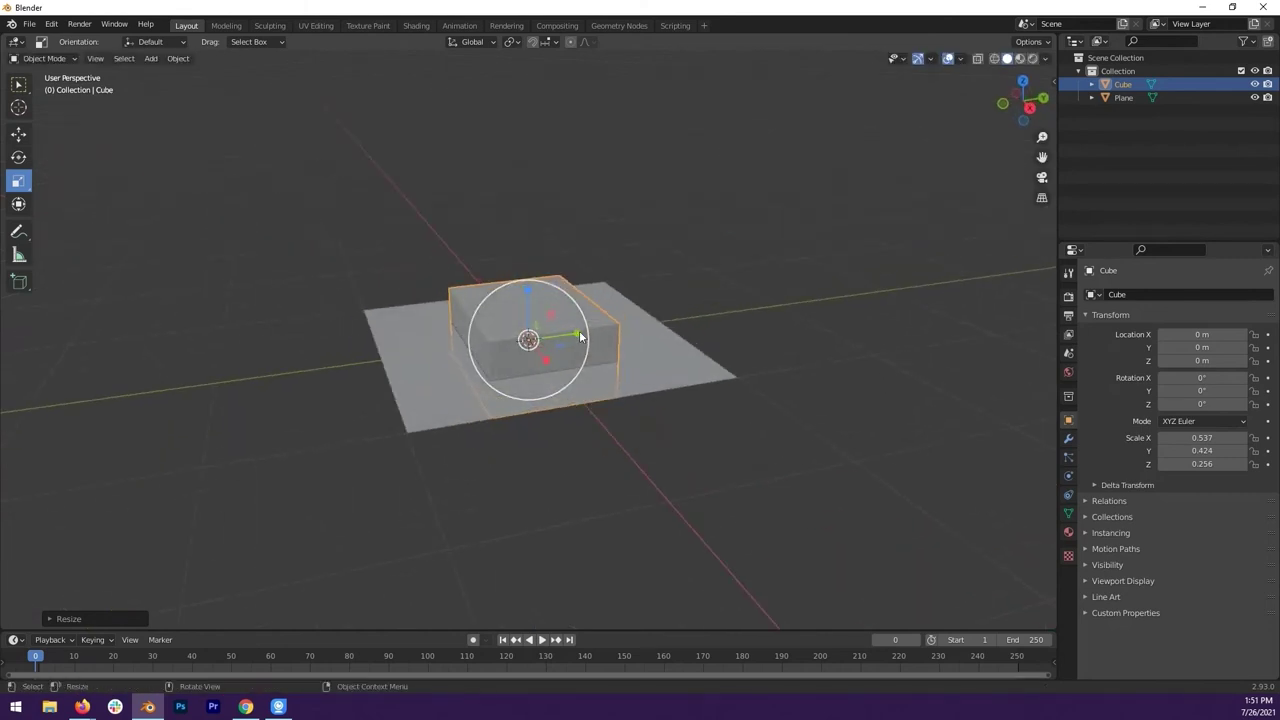
pyautogui.moveTo(577, 338); pyautogui.dragTo(563, 336)
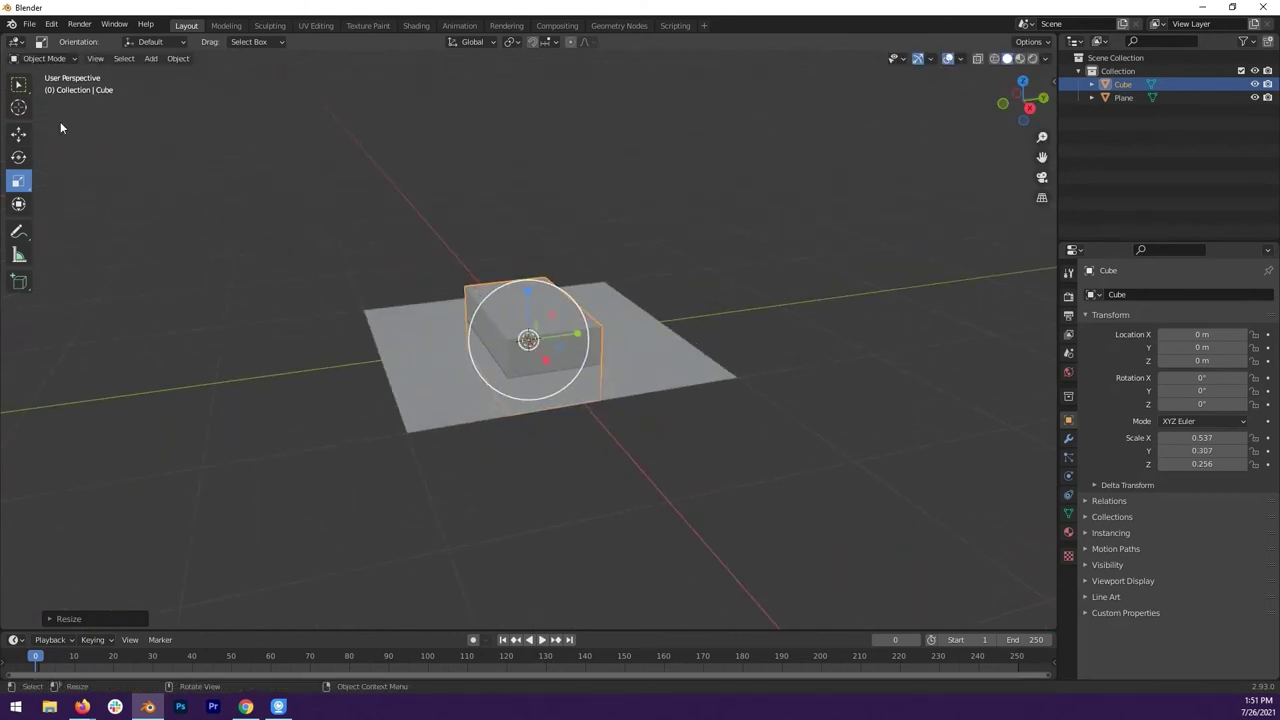
# - Move the box up along Z to about 0.27 m so it rests on the plane
pyautogui.click(22, 136)
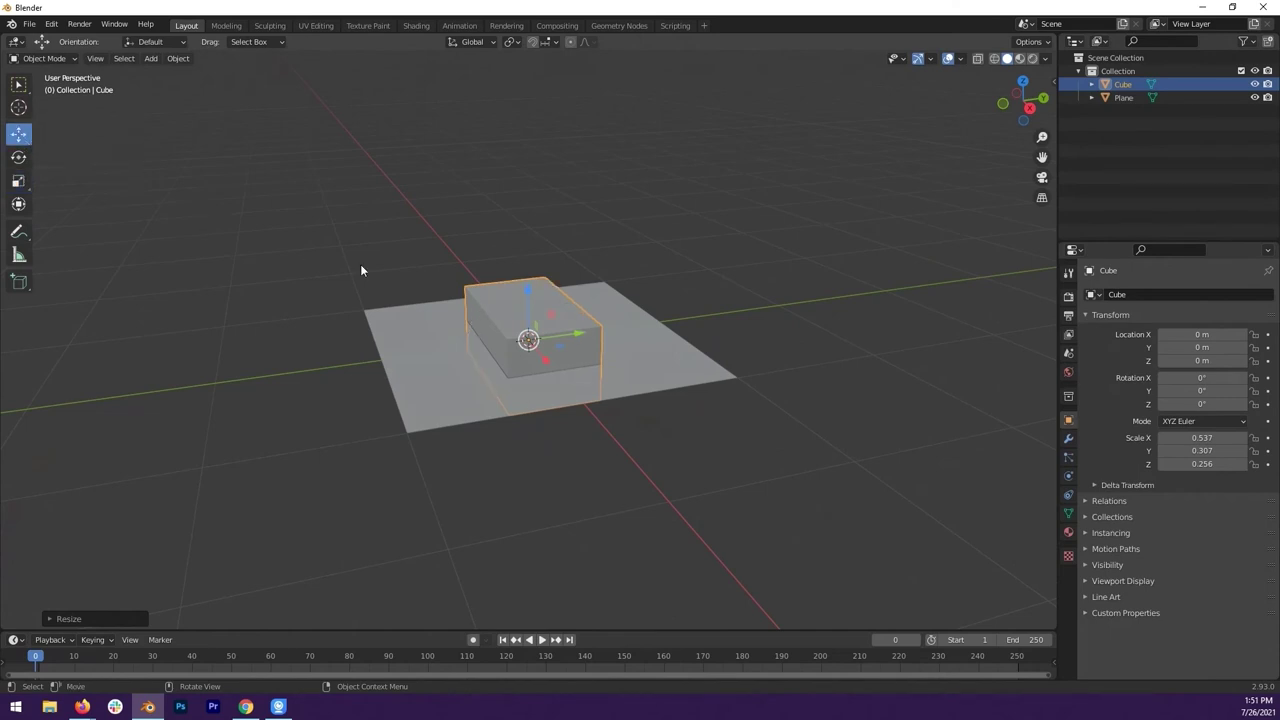
pyautogui.moveTo(362, 269); pyautogui.dragTo(498, 291, button='middle')
pyautogui.moveTo(527, 288); pyautogui.dragTo(527, 248)
pyautogui.moveTo(527, 248); pyautogui.dragTo(494, 298, button='middle')
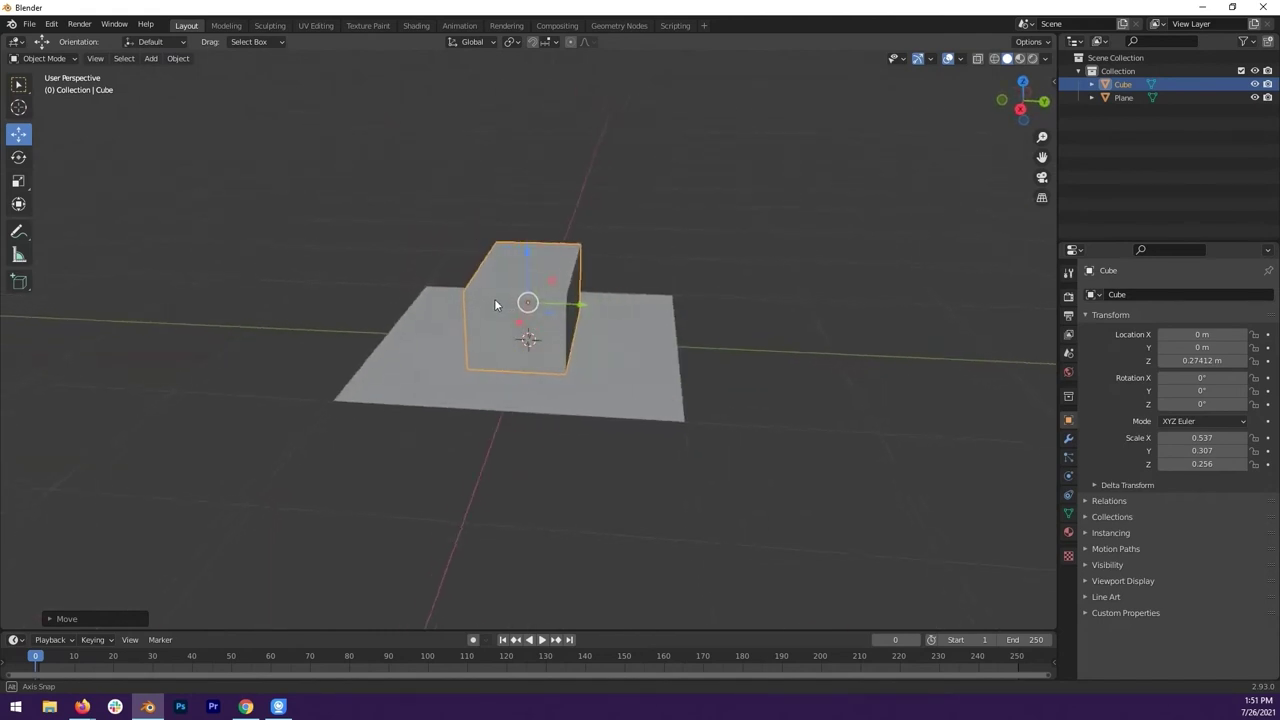
# - Add a UV sphere at the origin and scale it uniformly to about 0.224
pyautogui.click(155, 60)
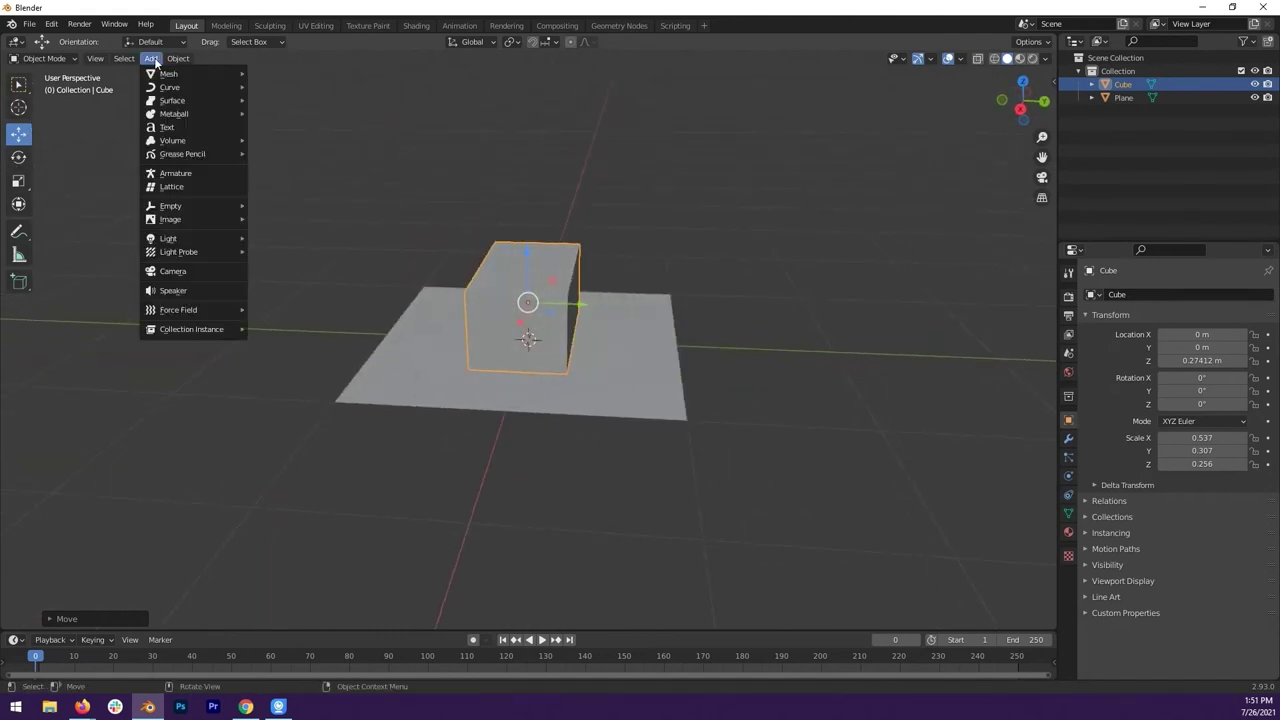
pyautogui.click(155, 63)
pyautogui.click(155, 63)
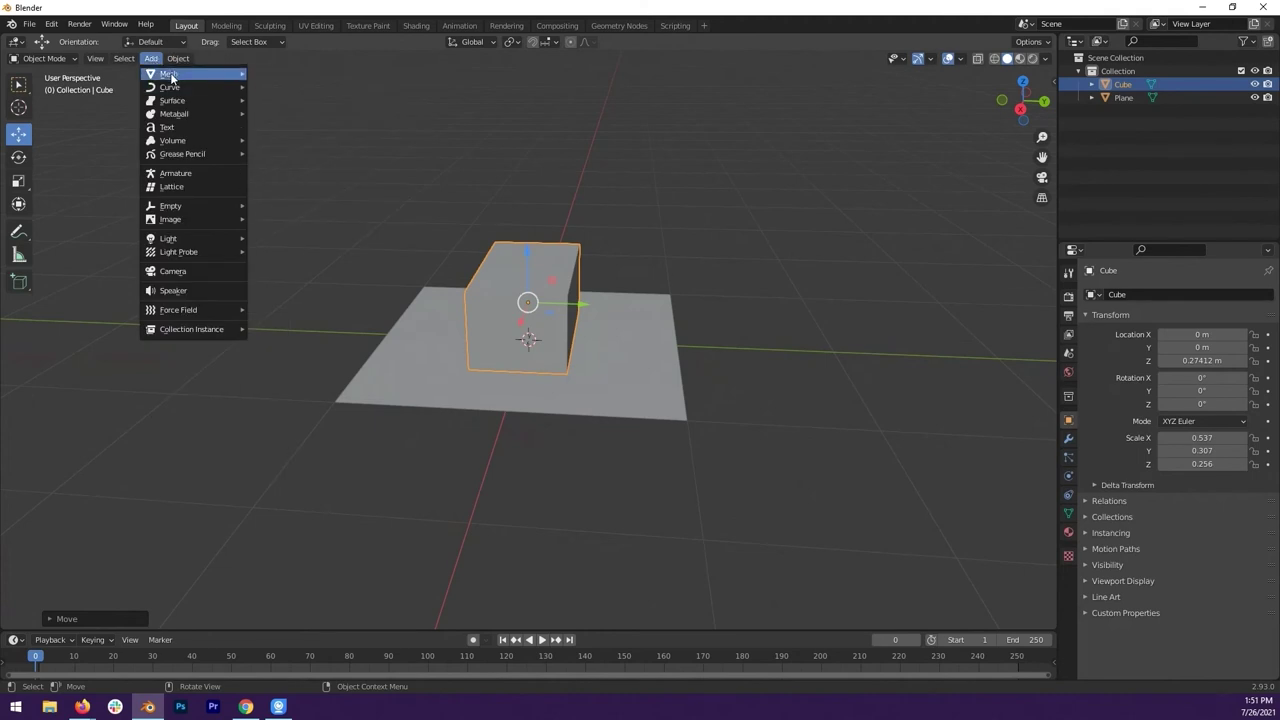
pyautogui.moveTo(240, 78)
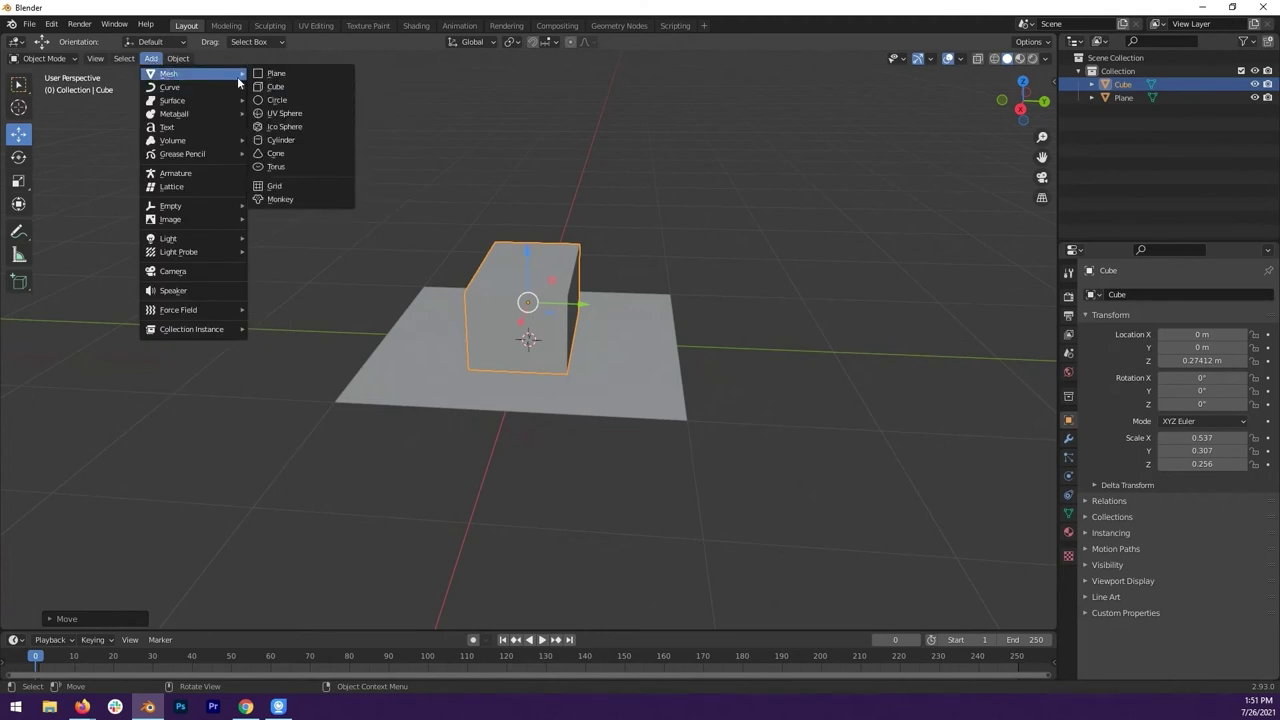
pyautogui.click(292, 115)
pyautogui.moveTo(440, 250); pyautogui.dragTo(488, 273, button='middle')
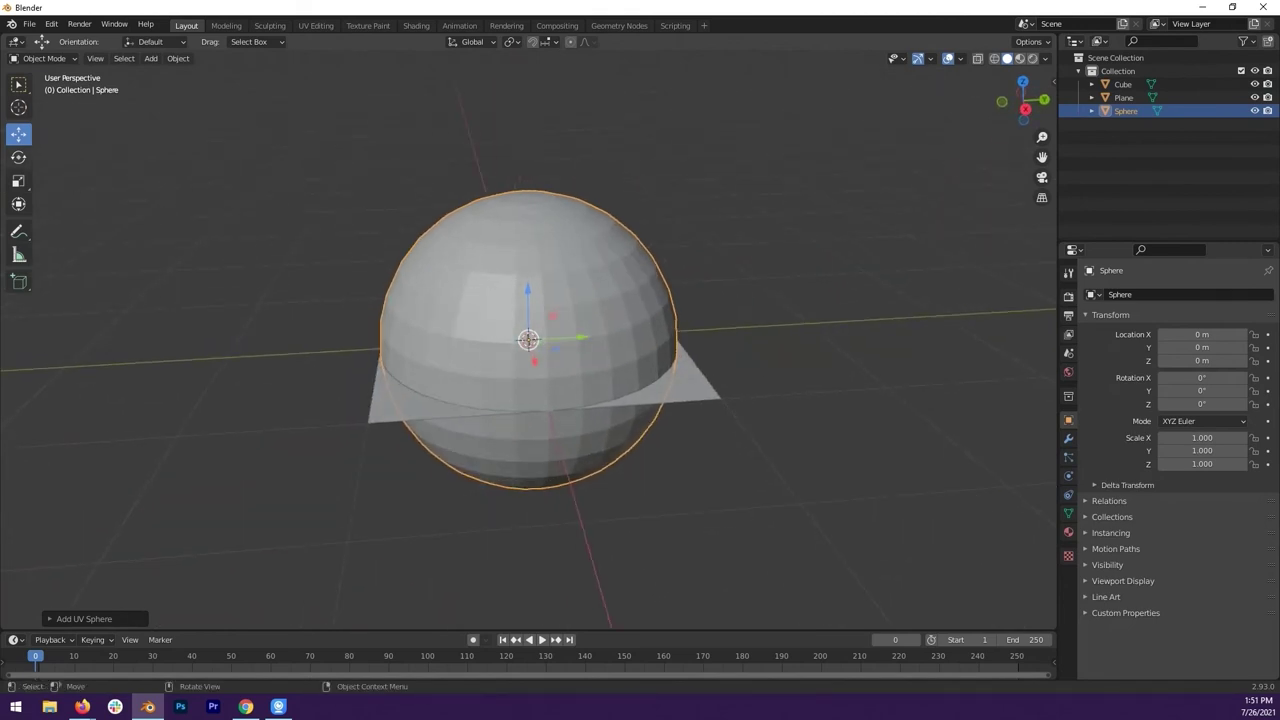
pyautogui.click(18, 181)
pyautogui.moveTo(575, 306); pyautogui.dragTo(529, 338)
# - Move the sphere above and behind the box, to about X -0.46 m, Y 0.47 m, Z 0.79 m, and deselect it
pyautogui.hotkey('shift', 'space')
pyautogui.press('g')
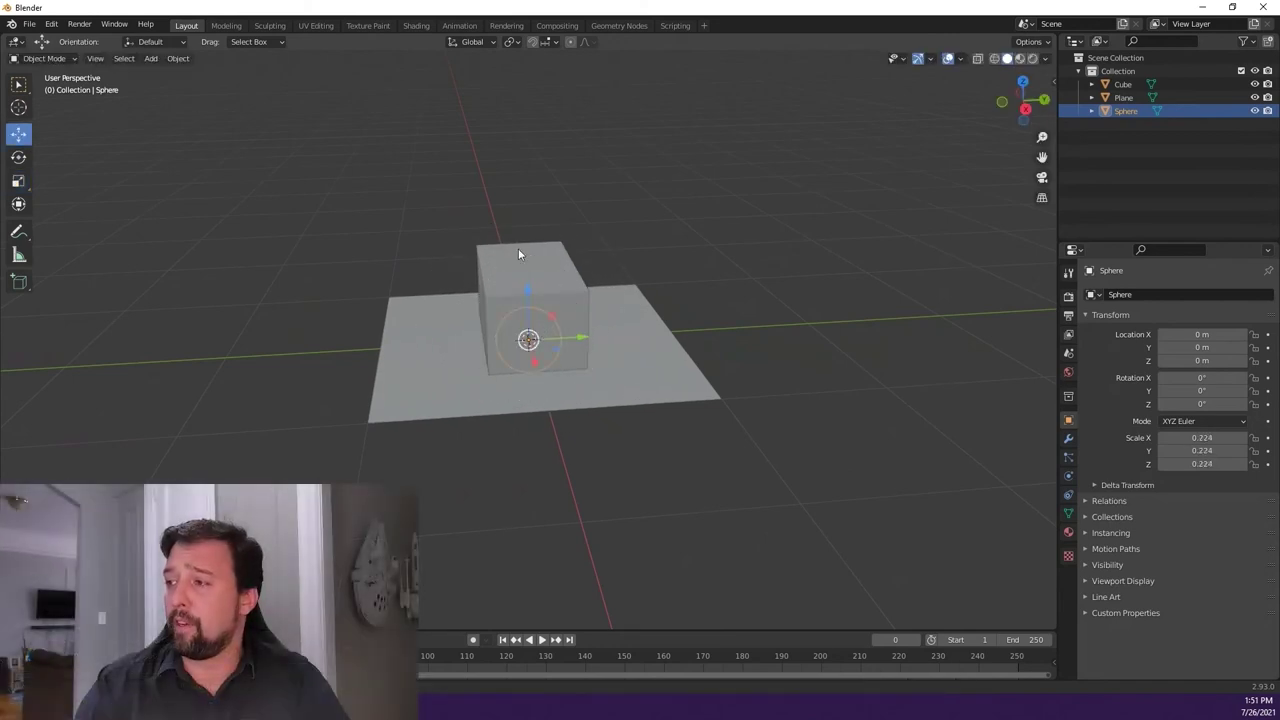
pyautogui.moveTo(526, 292); pyautogui.dragTo(530, 178)
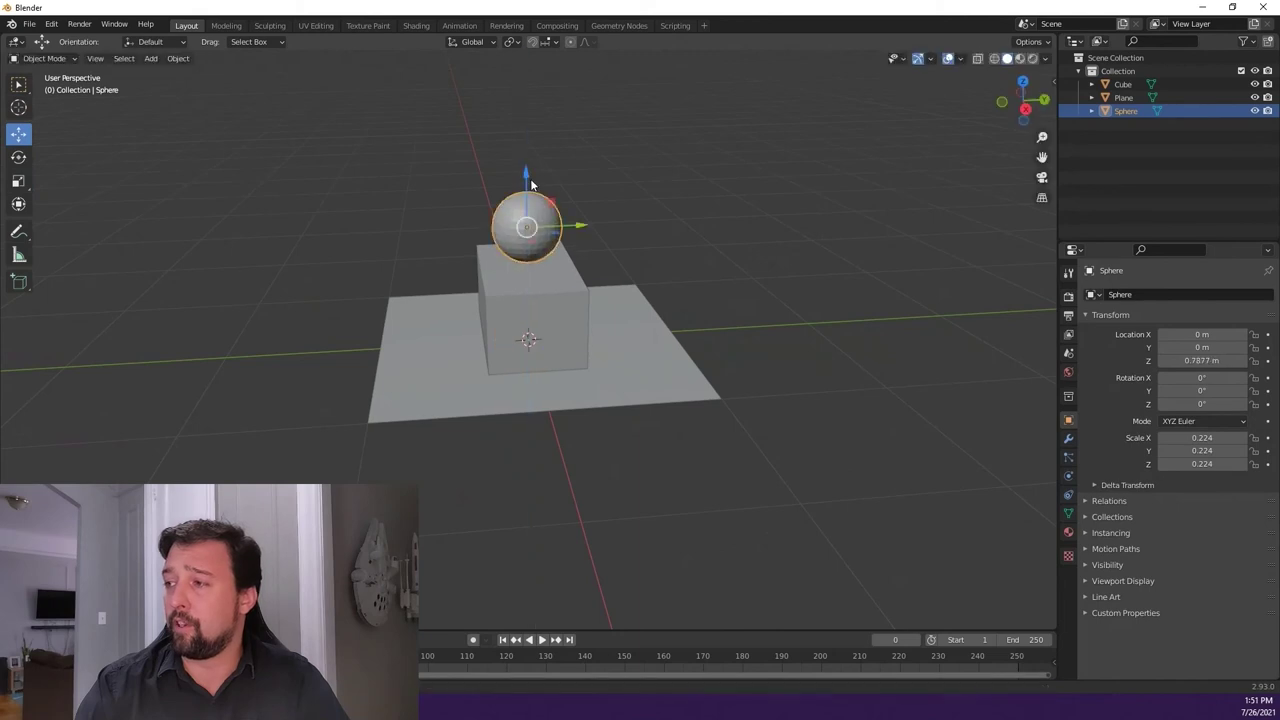
pyautogui.moveTo(576, 230); pyautogui.dragTo(667, 258)
pyautogui.moveTo(667, 258); pyautogui.dragTo(507, 279, button='middle')
pyautogui.moveTo(484, 260); pyautogui.dragTo(555, 262)
pyautogui.moveTo(555, 262); pyautogui.dragTo(645, 270, button='middle')
pyautogui.click(647, 258)
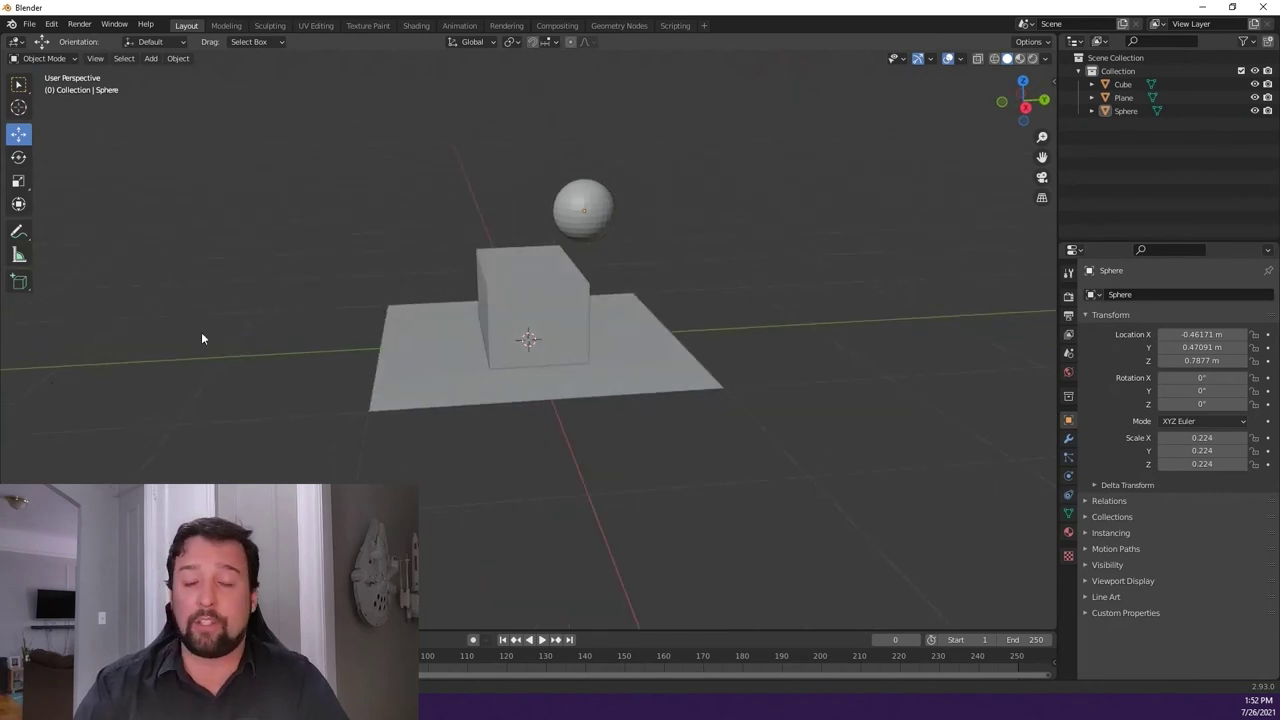
# - Rename the cube object as Rover
pyautogui.click(1124, 86)
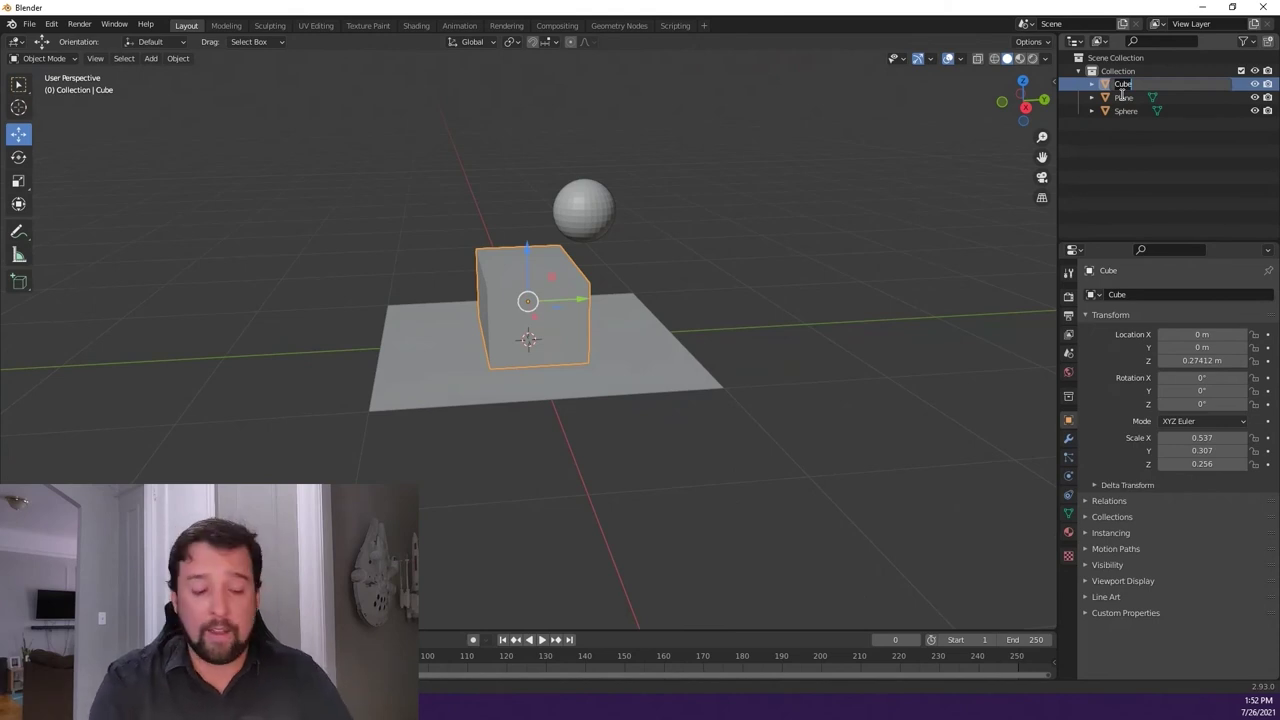
pyautogui.write('Bover')
pyautogui.press('Return')
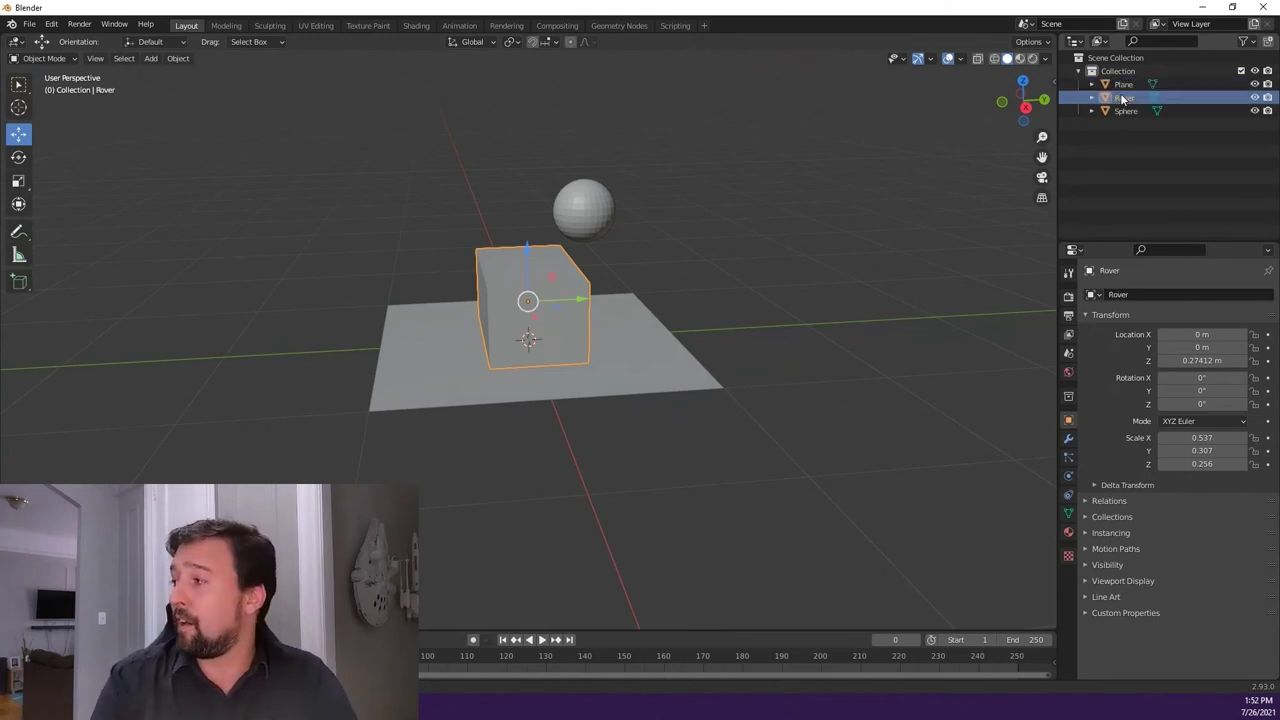
# - Rename the plane object as Mars Surface
pyautogui.click(662, 358)
pyautogui.doubleClick(1124, 85)
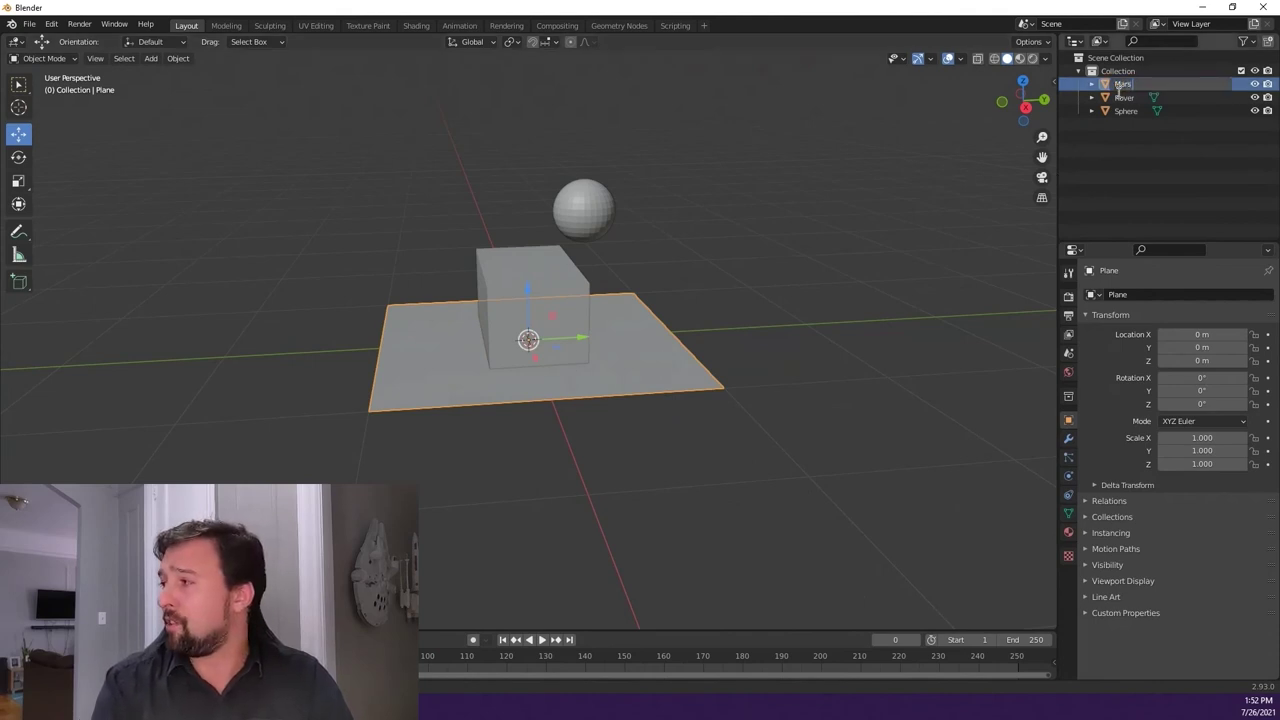
pyautogui.write('Mars Surface')
pyautogui.press('Return')
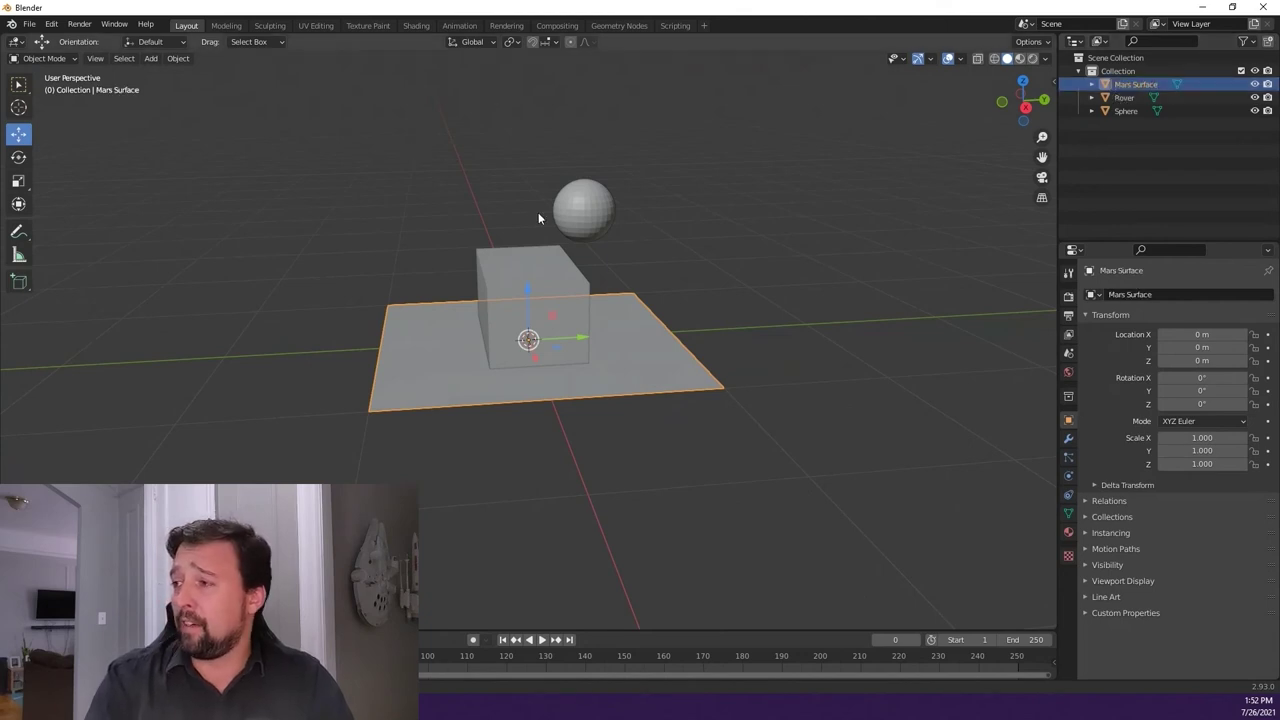
# - Rename the sphere object as Mars Planet and deselect it
pyautogui.click(582, 210)
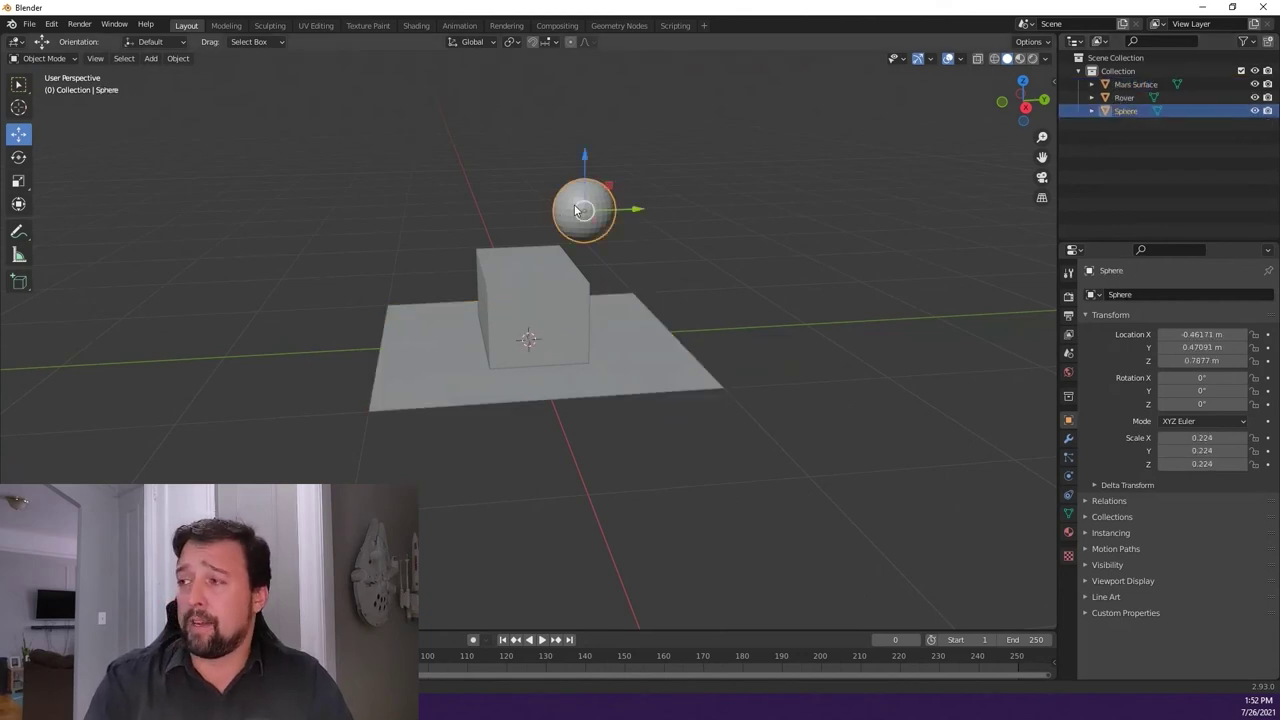
pyautogui.doubleClick(1125, 111)
pyautogui.write('Mars Planet')
pyautogui.press('Return')
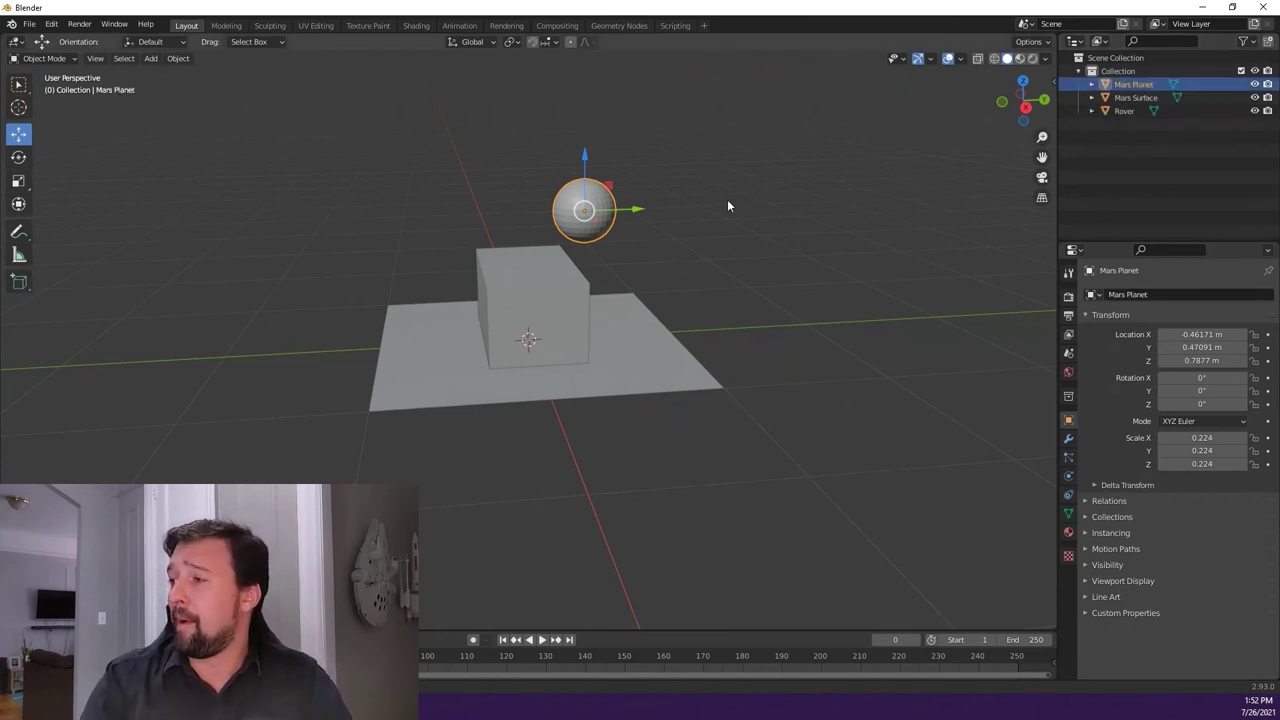
pyautogui.click(689, 269)
pyautogui.moveTo(689, 270); pyautogui.dragTo(653, 234, button='middle')
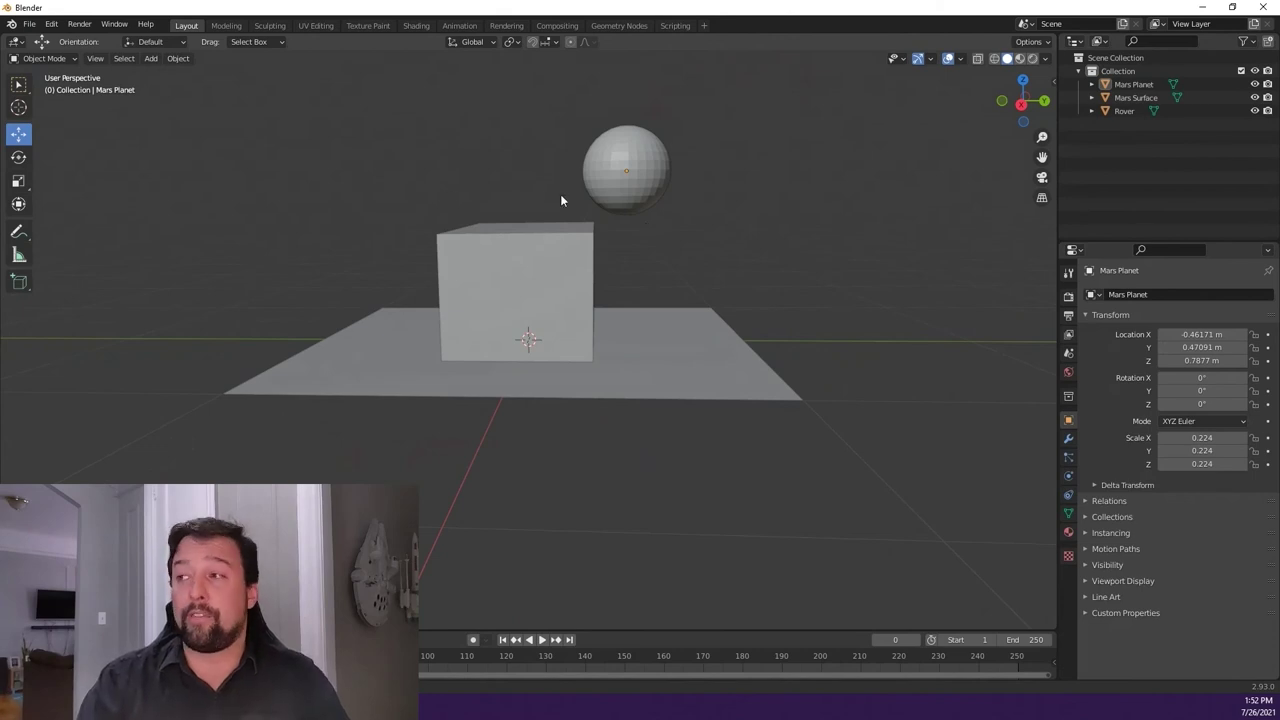
pyautogui.moveTo(570, 209); pyautogui.dragTo(573, 219, button='middle')
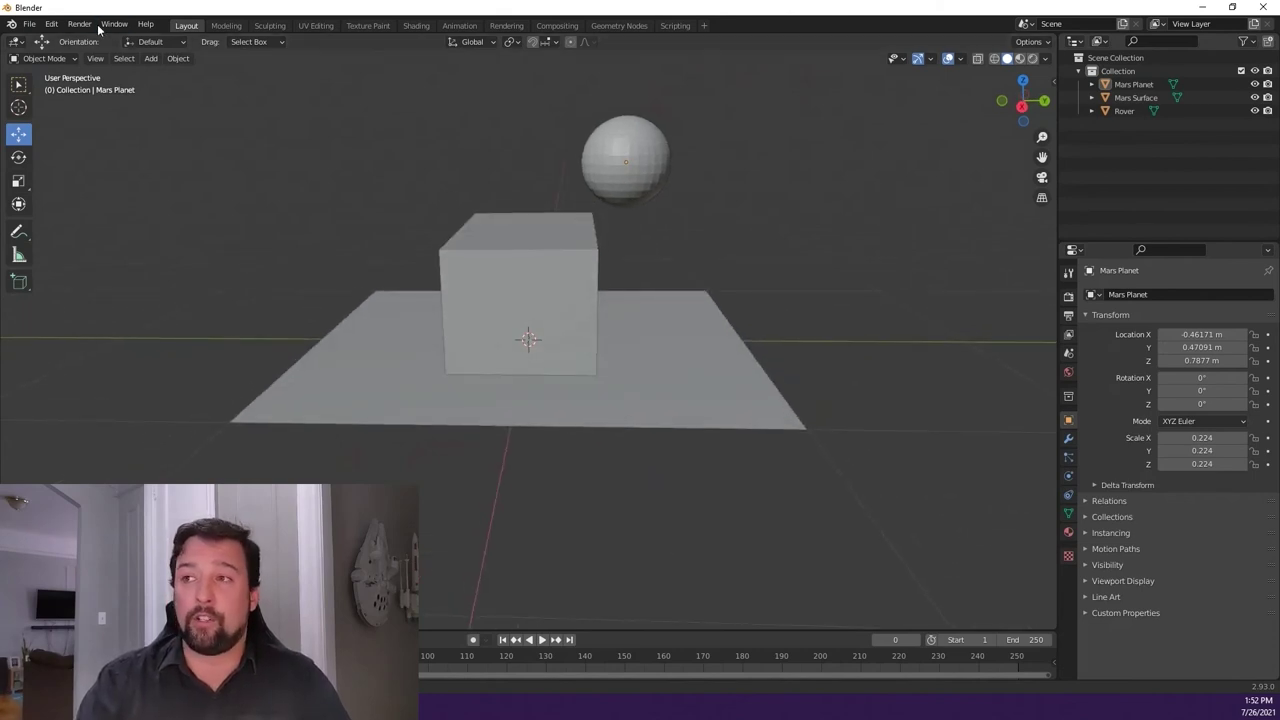
pyautogui.click(29, 24)
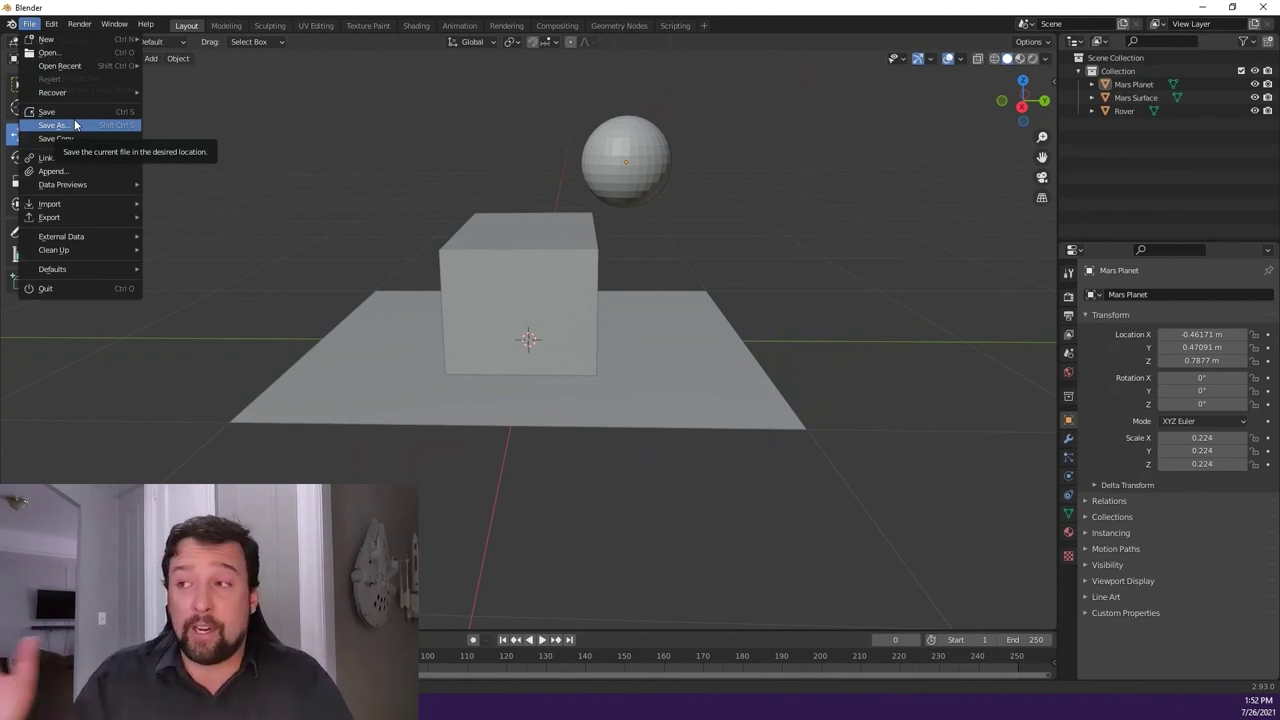
pyautogui.moveTo(794, 232); pyautogui.dragTo(743, 254, button='middle')
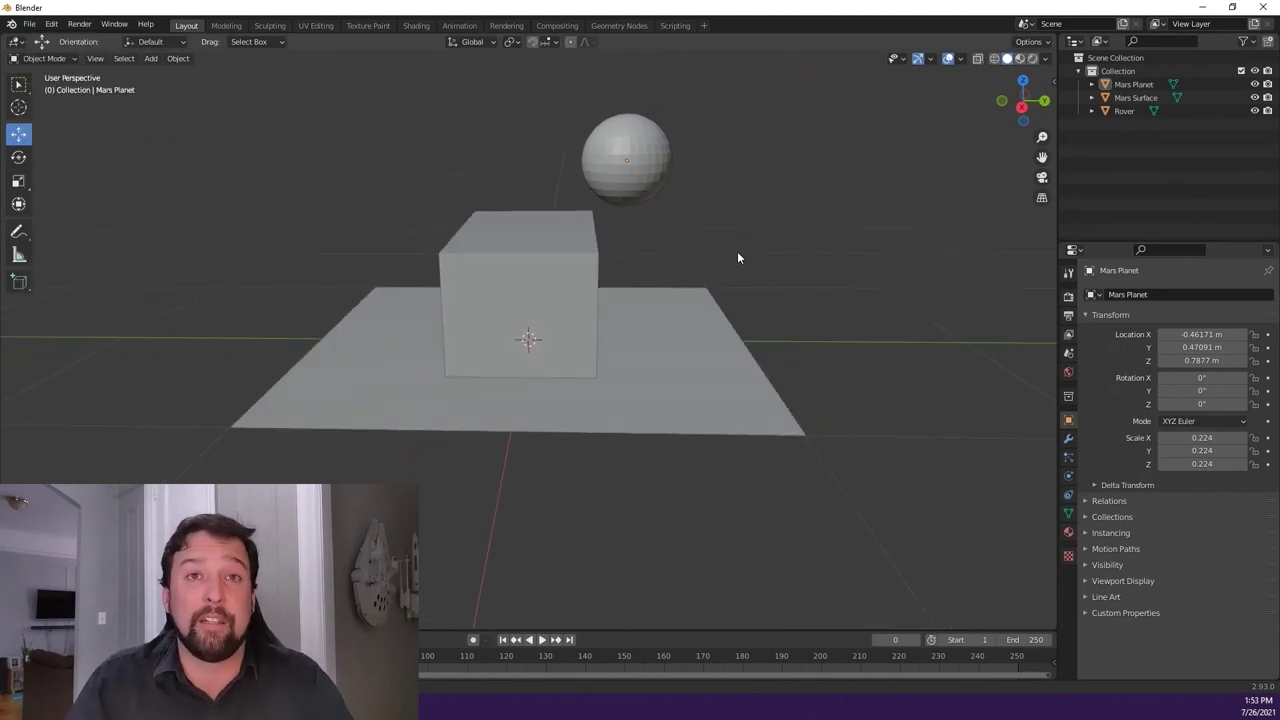